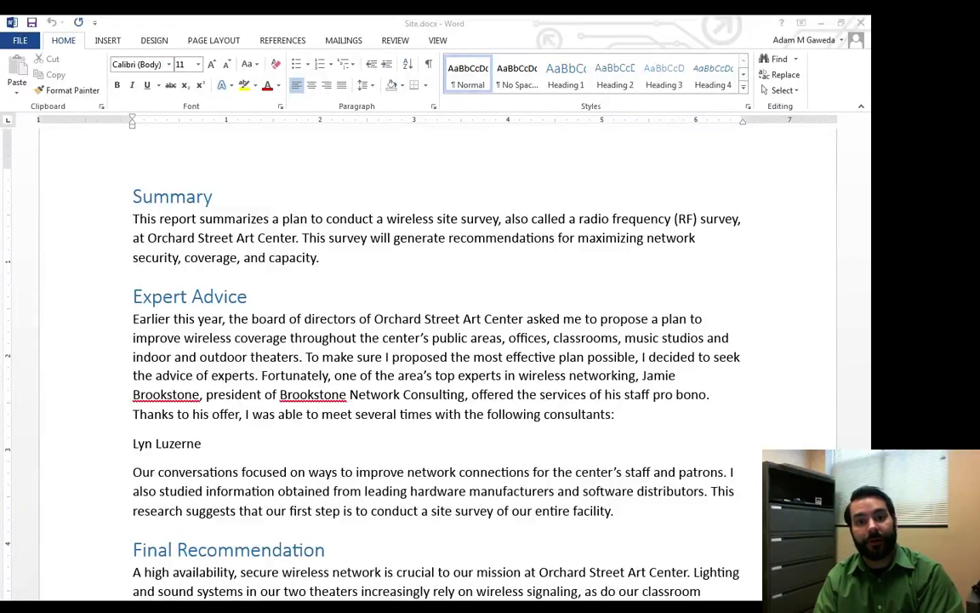
Step: Collapse all five main headings, from Summary through Paying for the Wireless Site Survey, so their body text is hidden
left_click(368, 321)
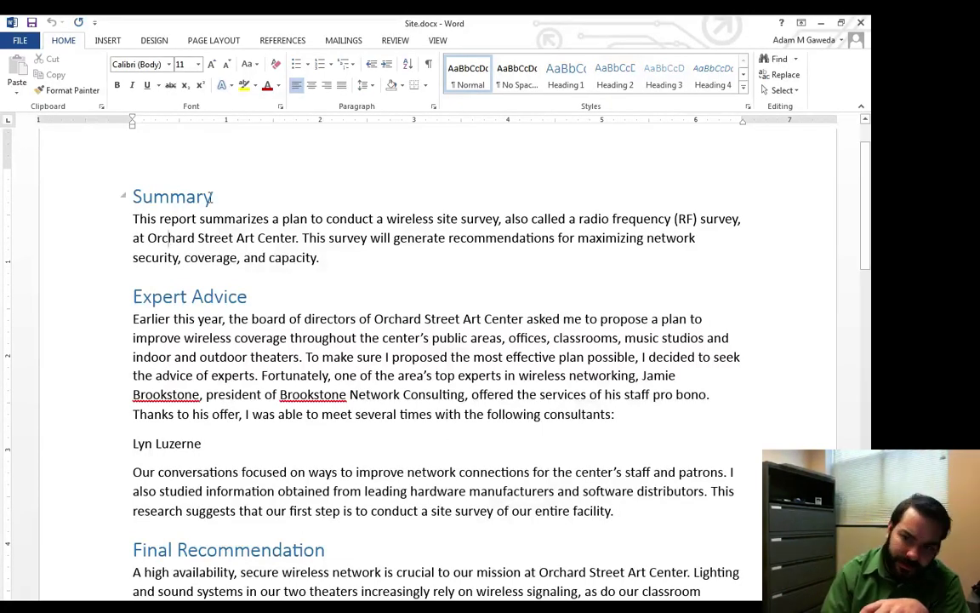
left_click(181, 197)
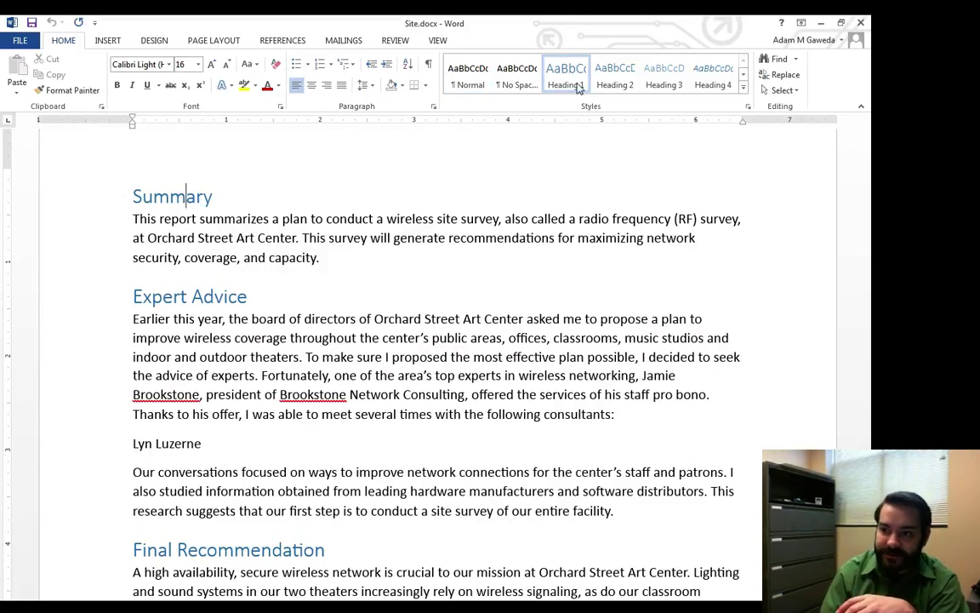
mouse_move(158, 197)
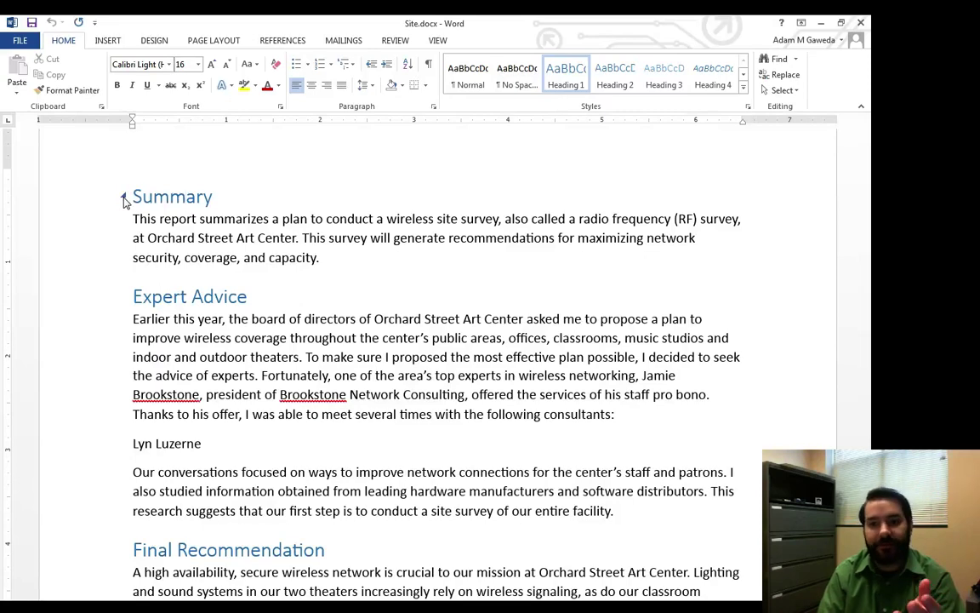
left_click(124, 198)
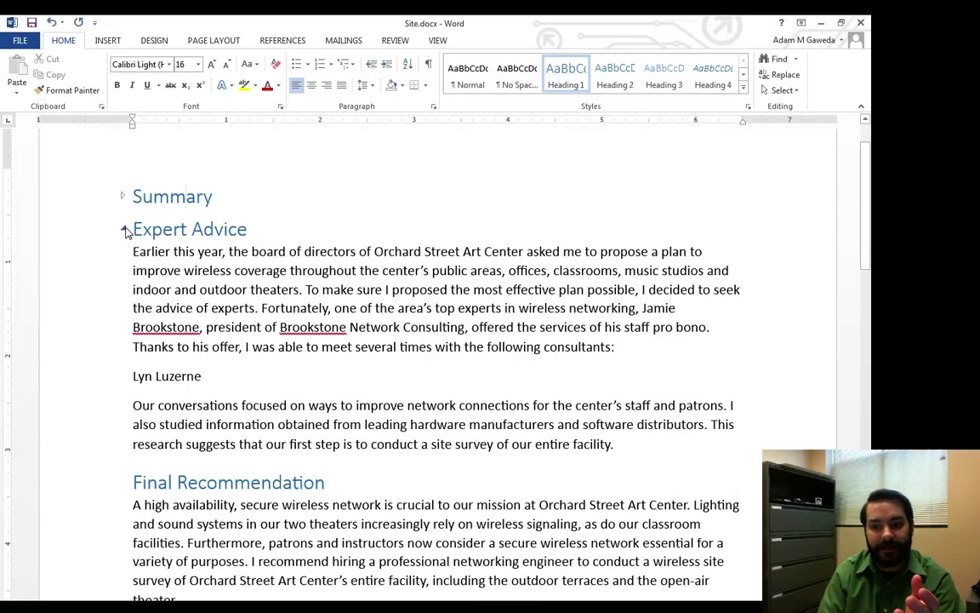
left_click(124, 229)
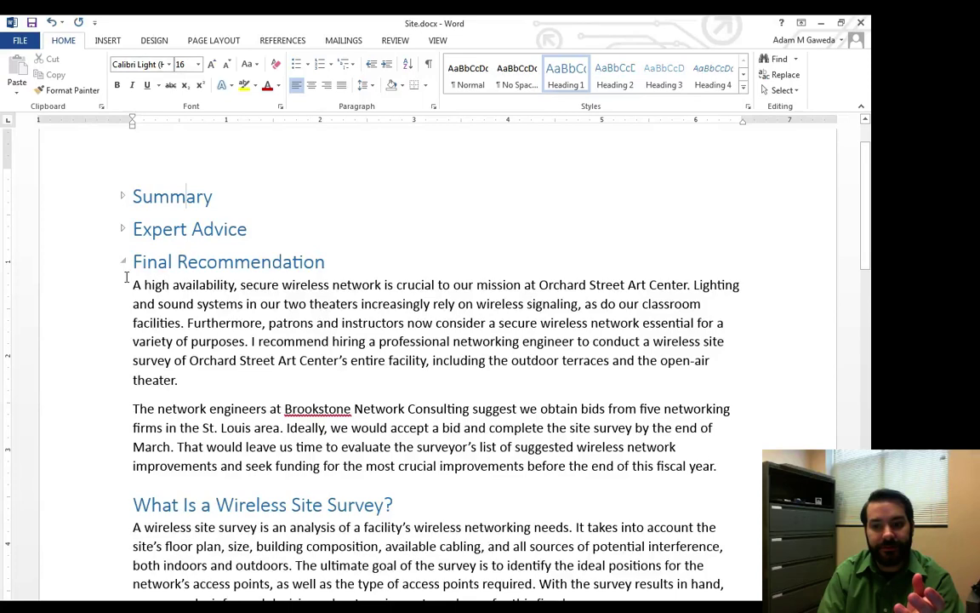
left_click(124, 262)
left_click(123, 295)
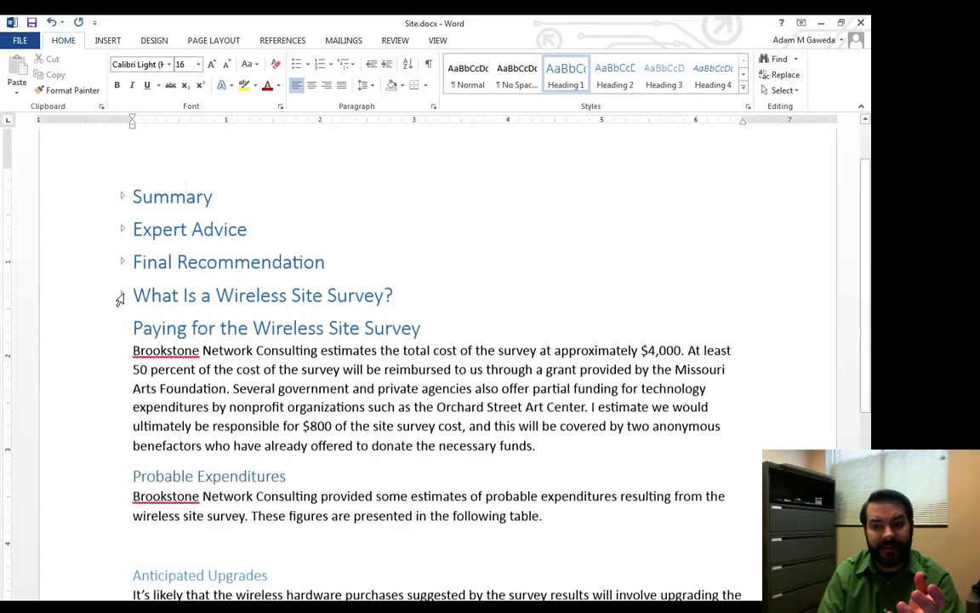
left_click(123, 329)
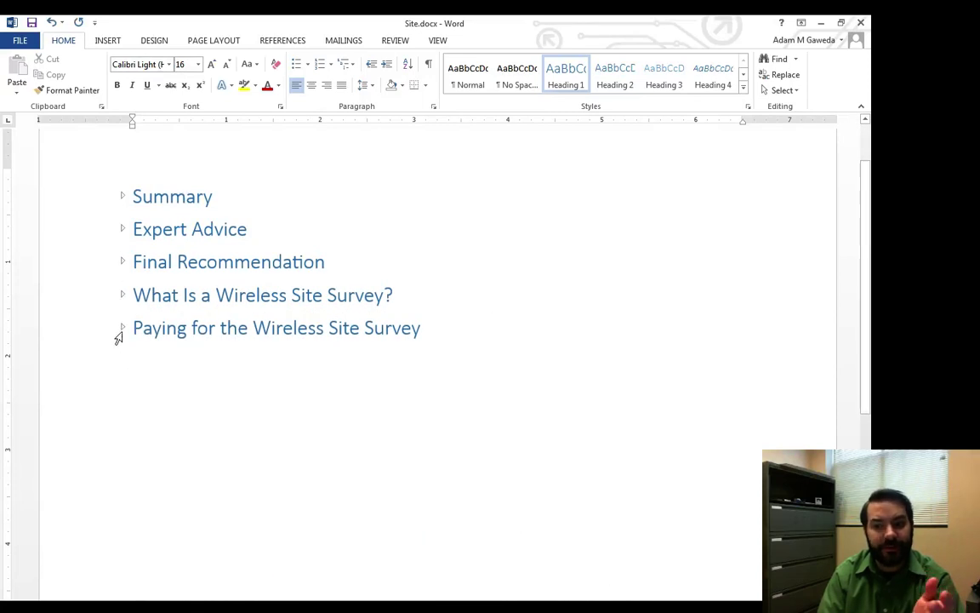
Step: Expand the five collapsed main headings again, from Paying for the Wireless Site Survey back up to Summary
left_click(123, 328)
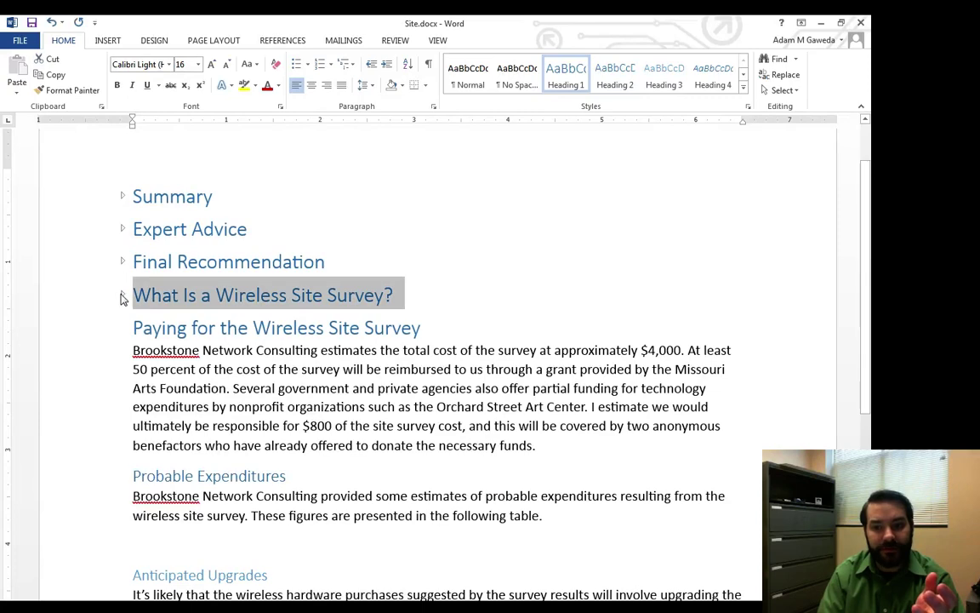
left_click(124, 295)
left_click(123, 262)
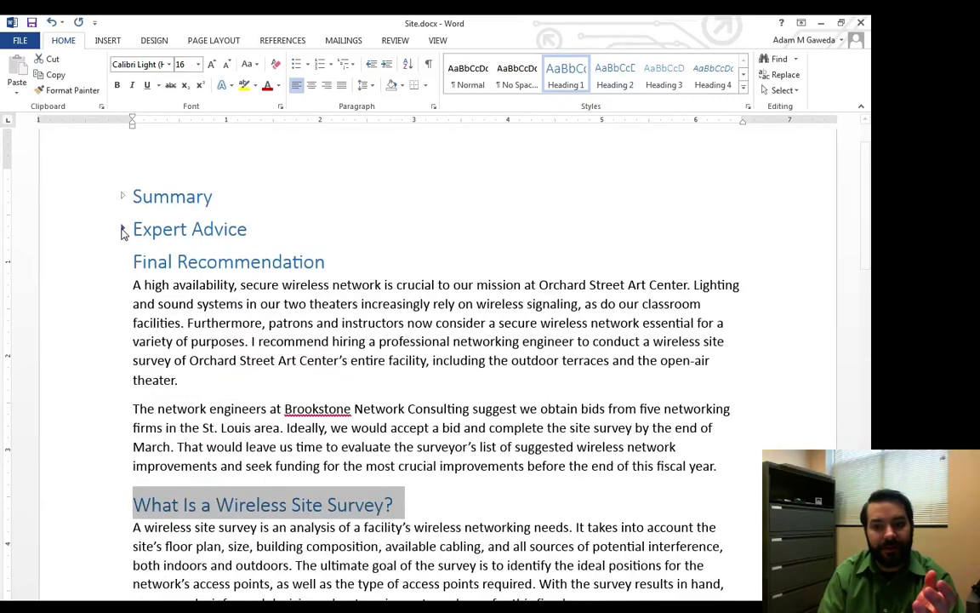
left_click(122, 229)
left_click(121, 197)
left_click(241, 256)
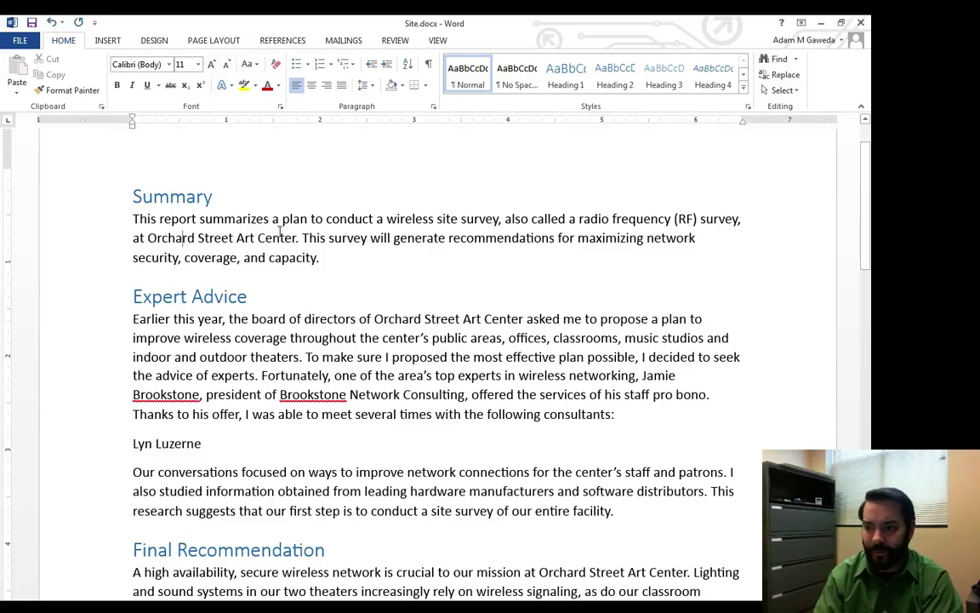
left_click_drag(387, 220, 492, 221)
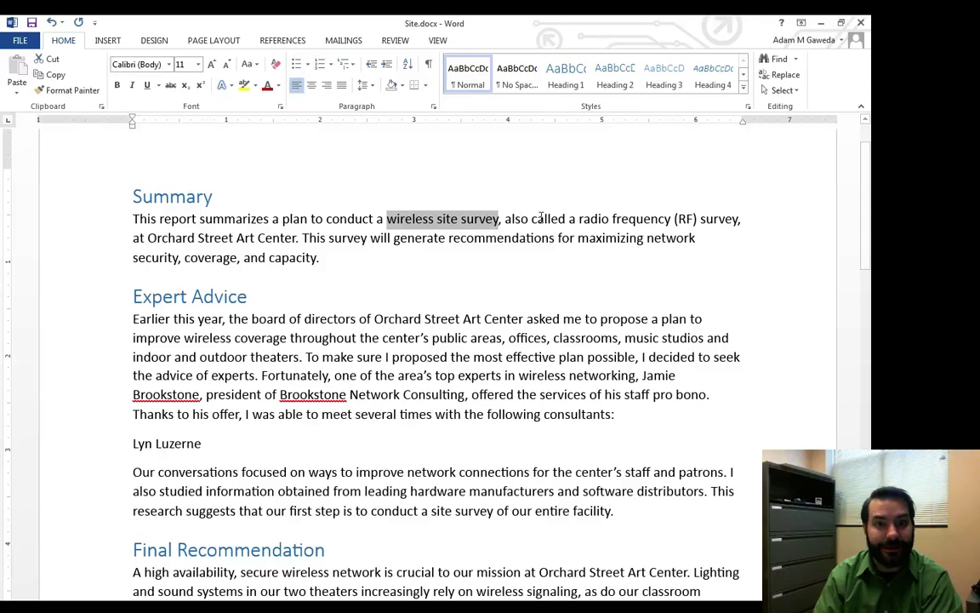
left_click(435, 239)
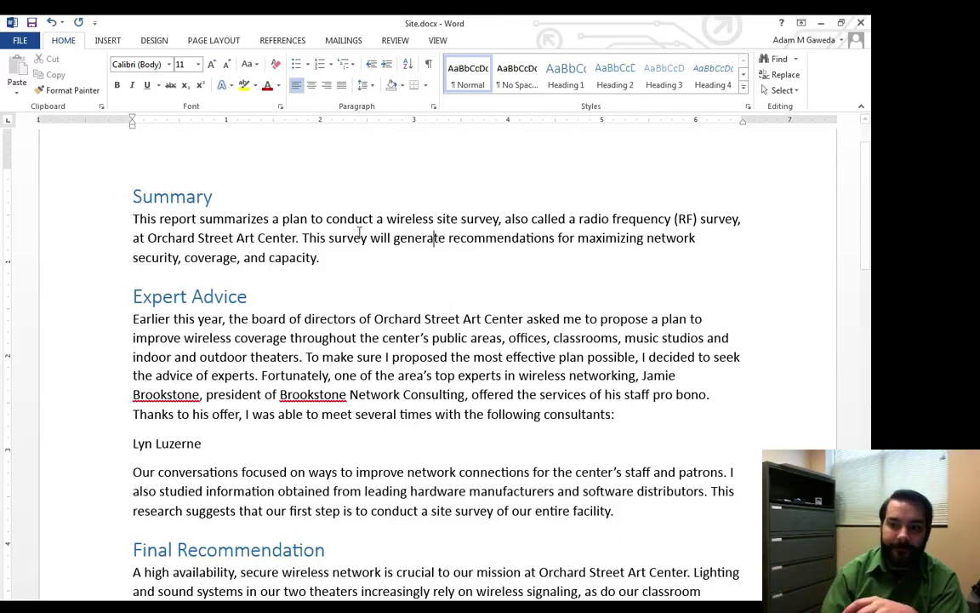
Step: Show the Navigation Pane and check how its highlighted heading follows the position in the document
left_click(437, 41)
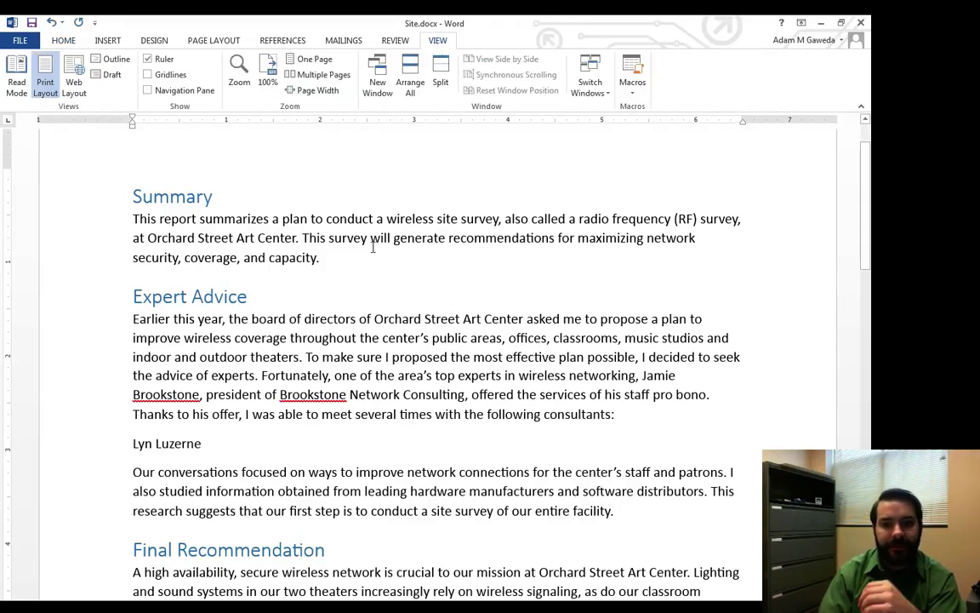
left_click(175, 93)
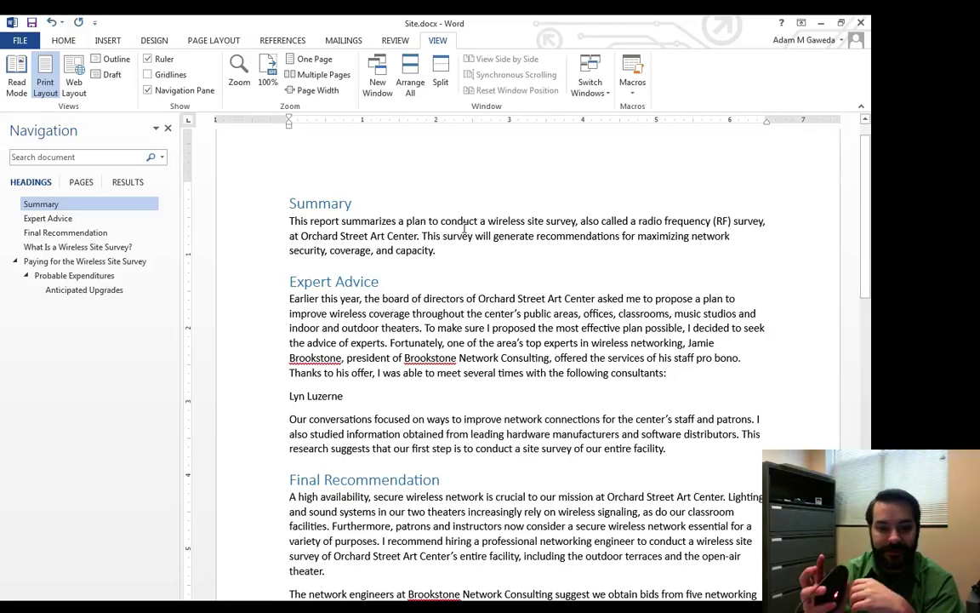
scroll(465, 228, "down", 20)
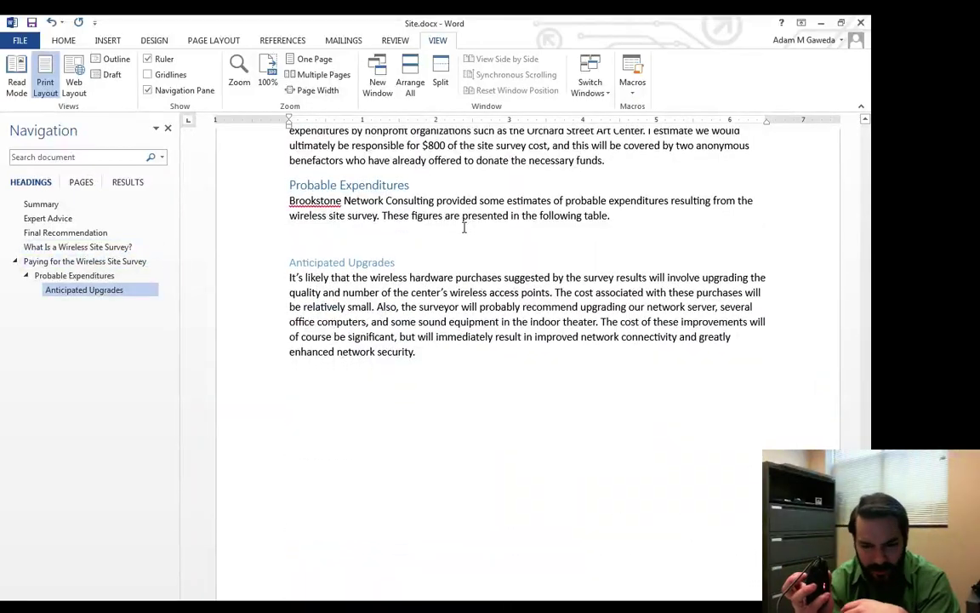
scroll(465, 228, "up", 20)
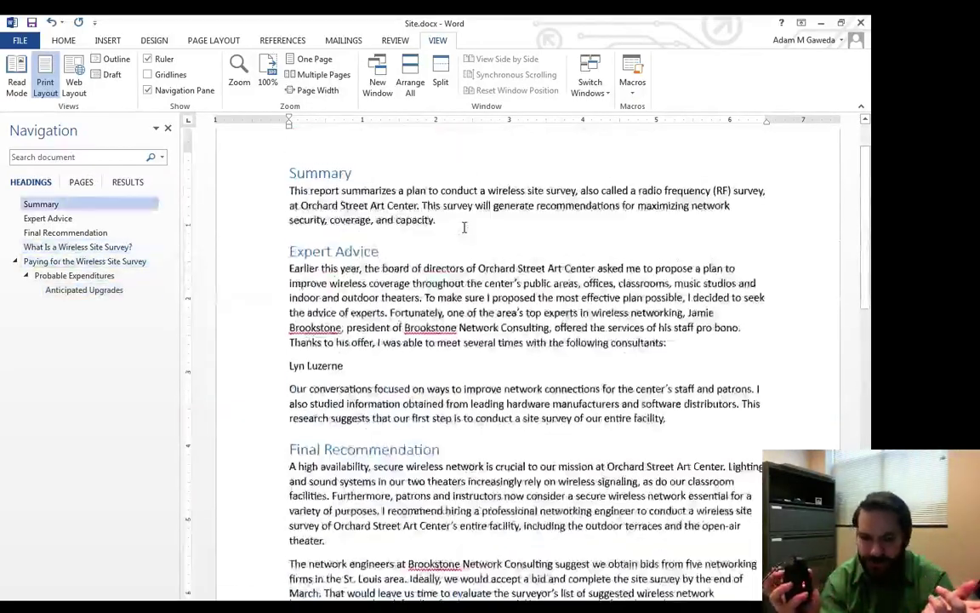
scroll(464, 229, "up", 2)
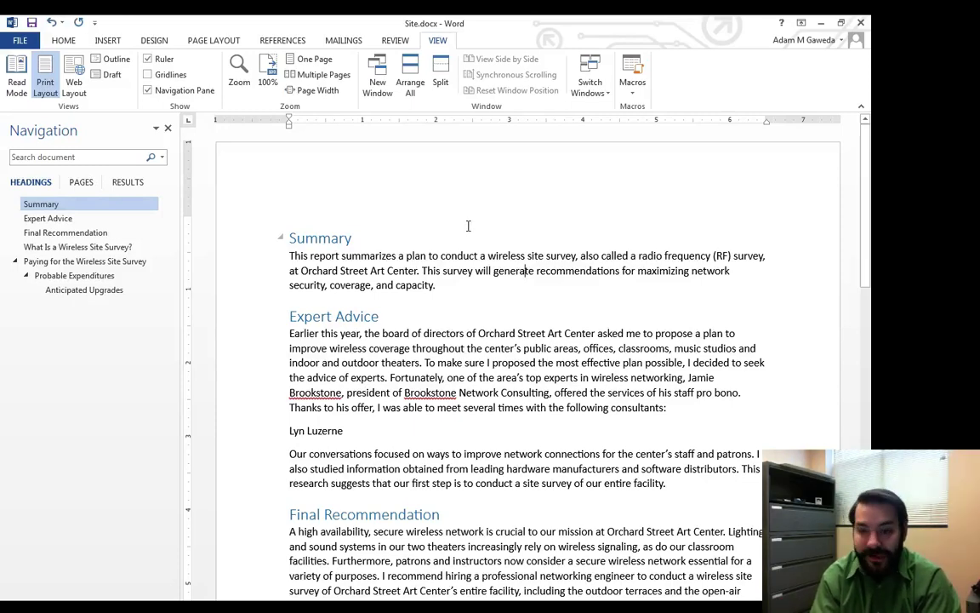
scroll(323, 313, "down", 1)
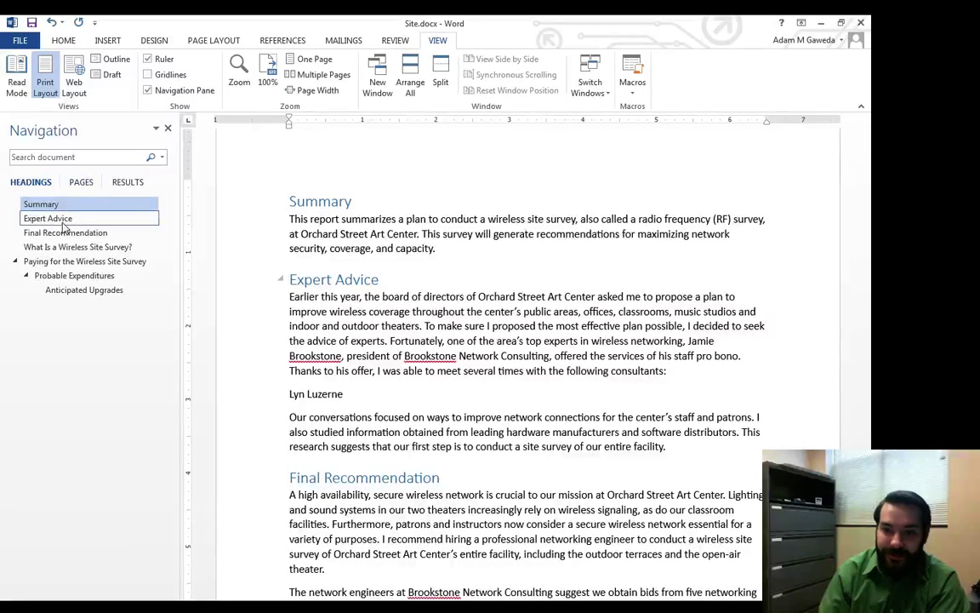
Step: Jump between the document's sections through the navigation headings, from Summary to Anticipated Upgrades, and compare their heading levels
left_click(63, 40)
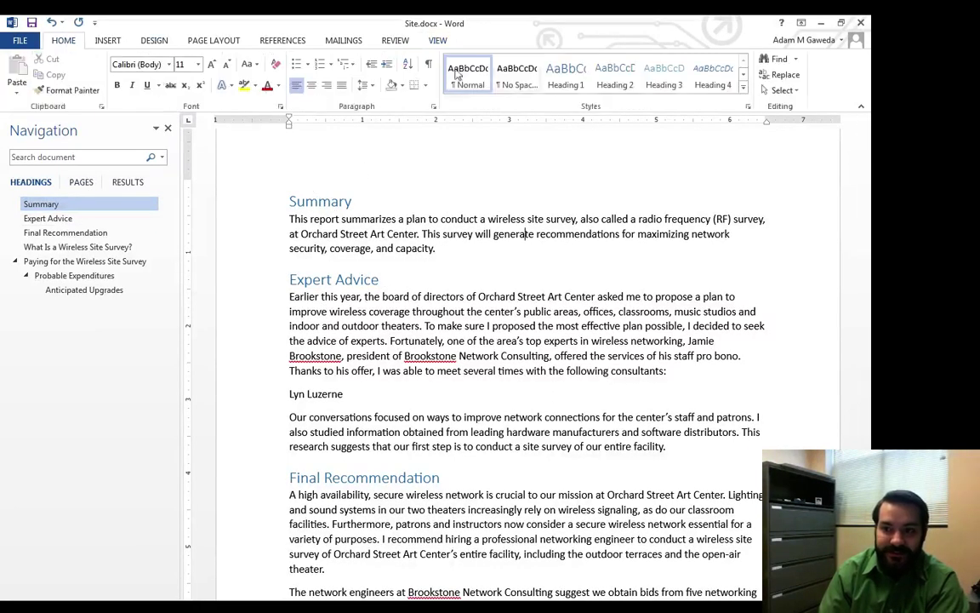
left_click(48, 218)
left_click(53, 232)
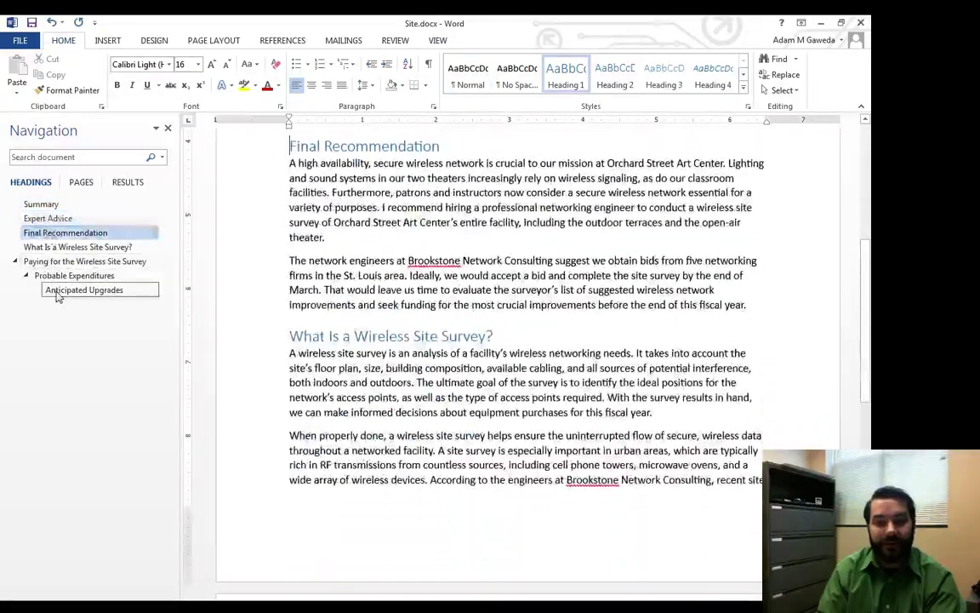
left_click(55, 289)
left_click(40, 247)
left_click(38, 262)
left_click(41, 275)
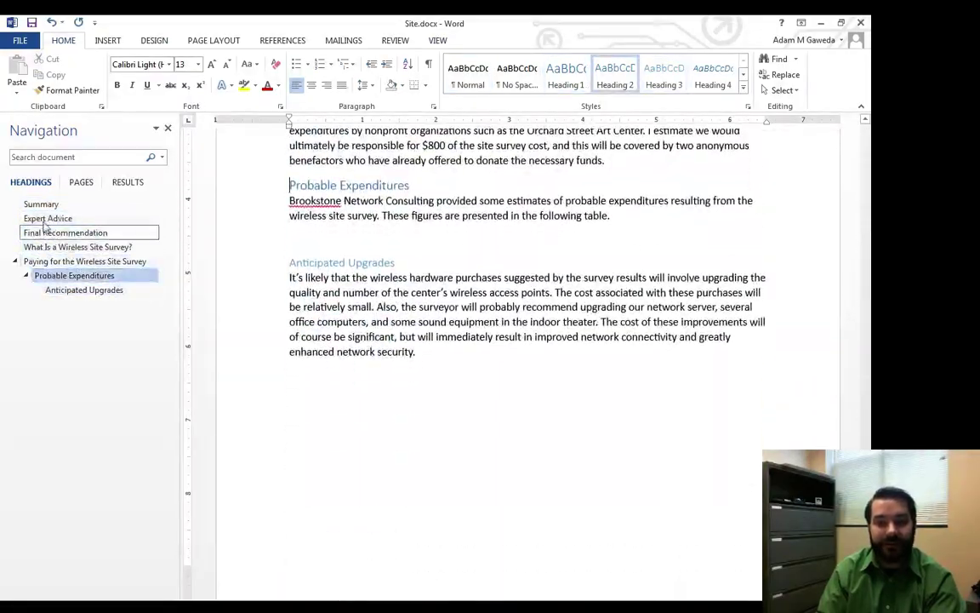
left_click(39, 218)
left_click(38, 204)
left_click(40, 246)
left_click(39, 218)
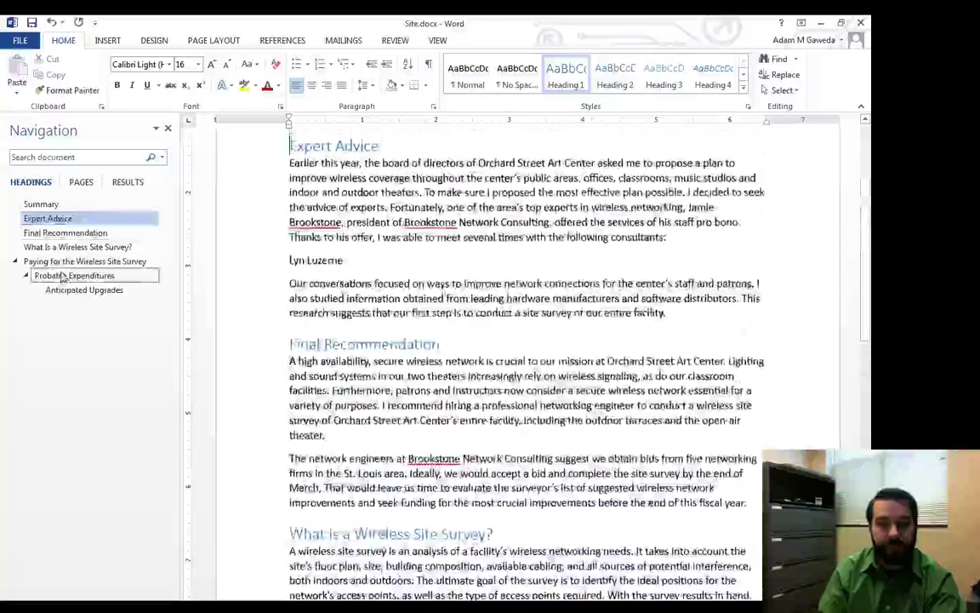
left_click(40, 275)
left_click(42, 210)
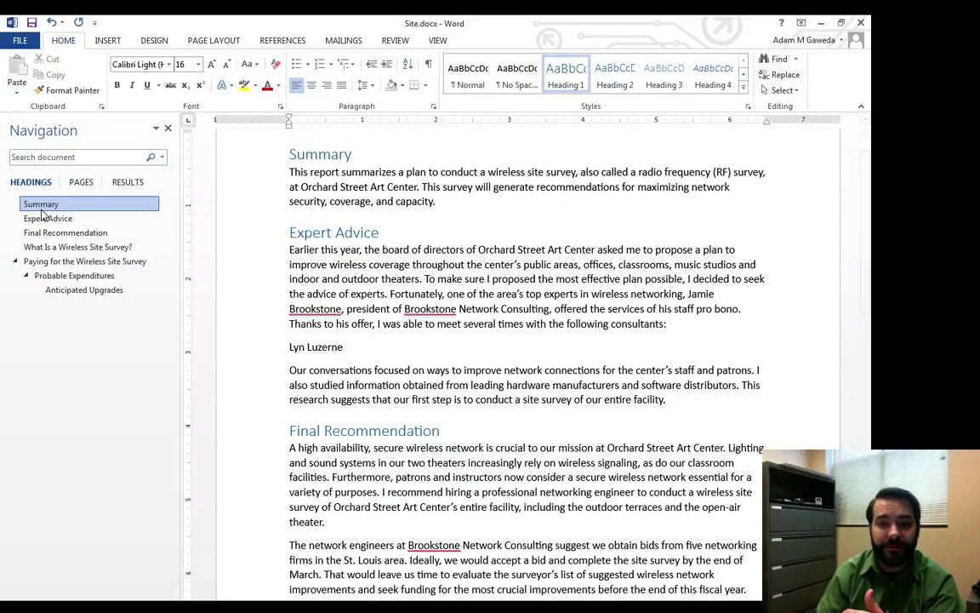
left_click(31, 276)
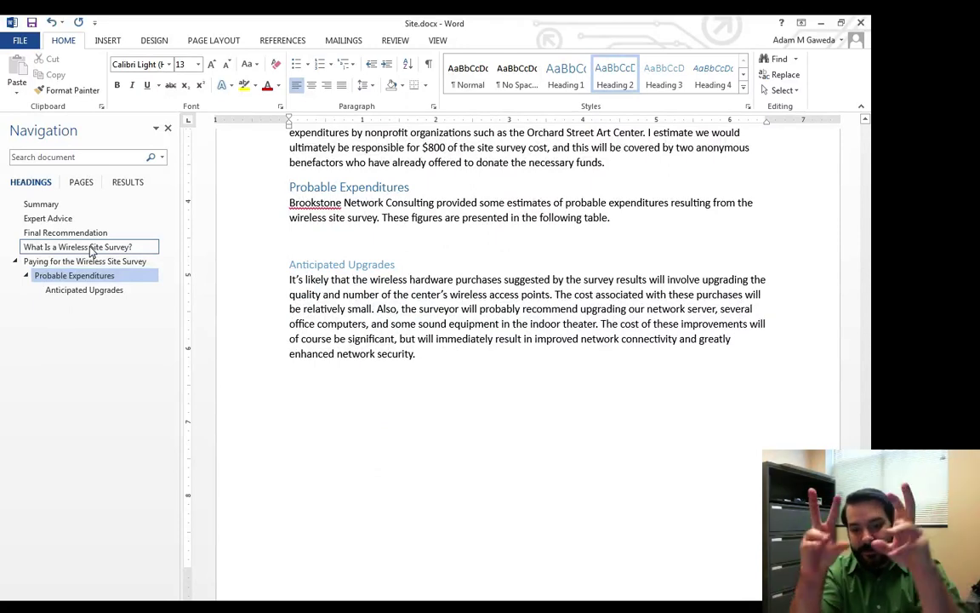
Step: Try the Heading 2 style on the Anticipated Upgrades heading and undo the style change
left_click(79, 289)
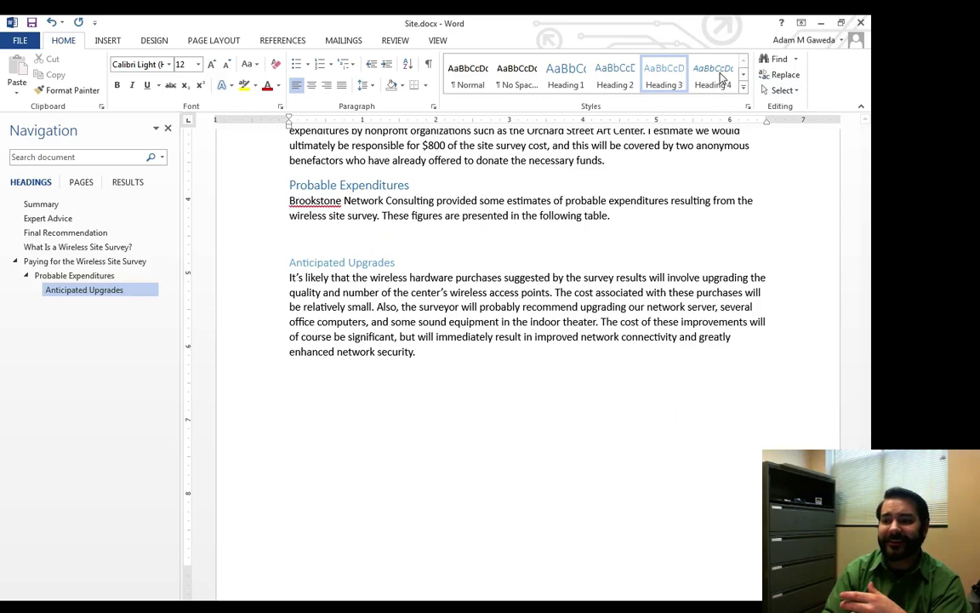
left_click(616, 80)
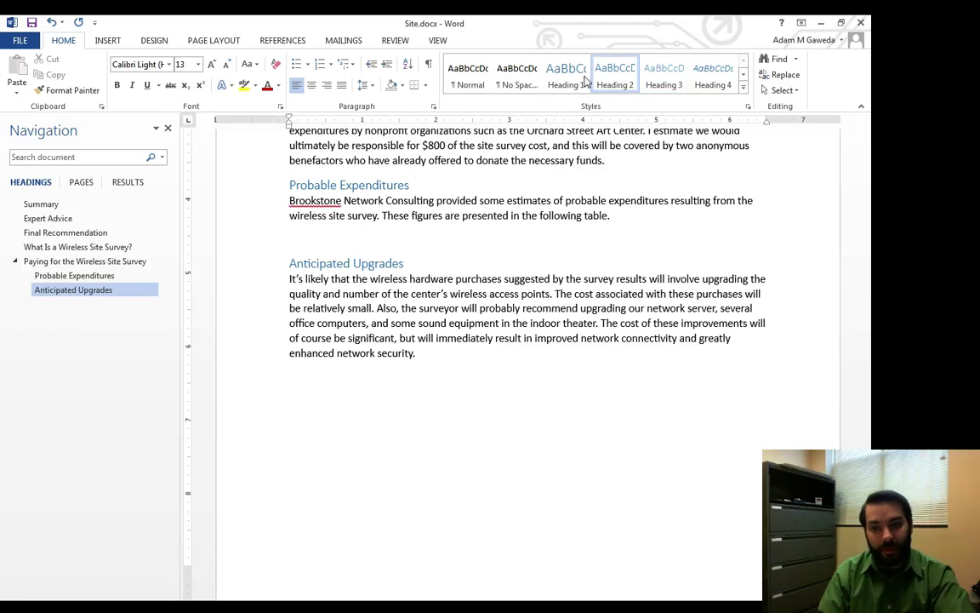
left_click(51, 22)
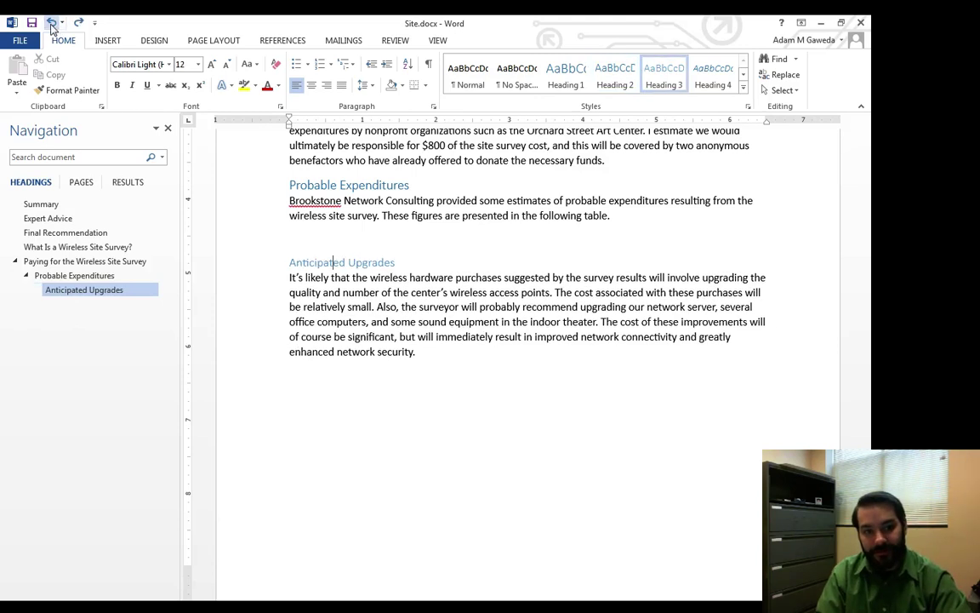
Step: Promote the Anticipated Upgrades heading by one level in the document outline
right_click(78, 296)
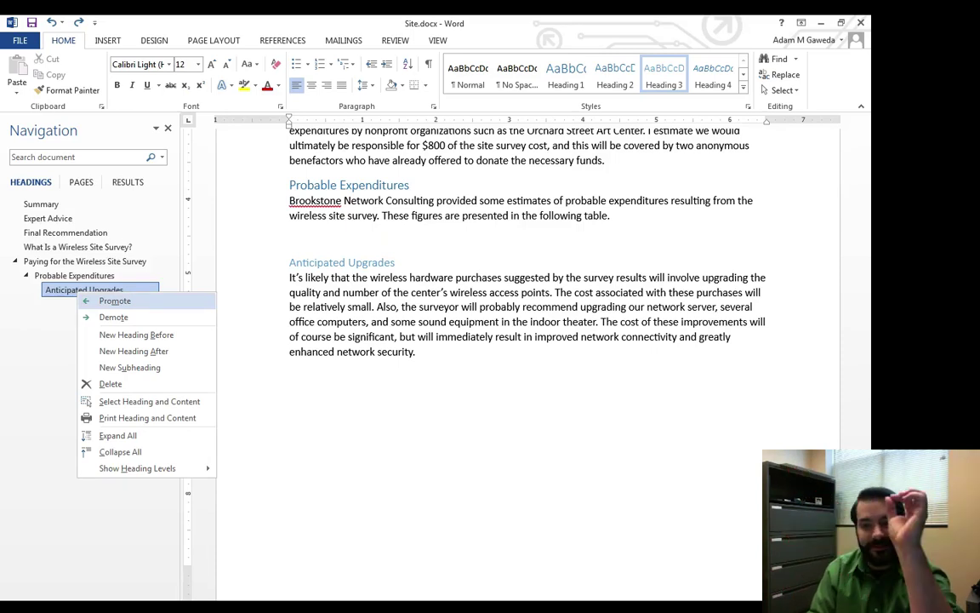
left_click(126, 303)
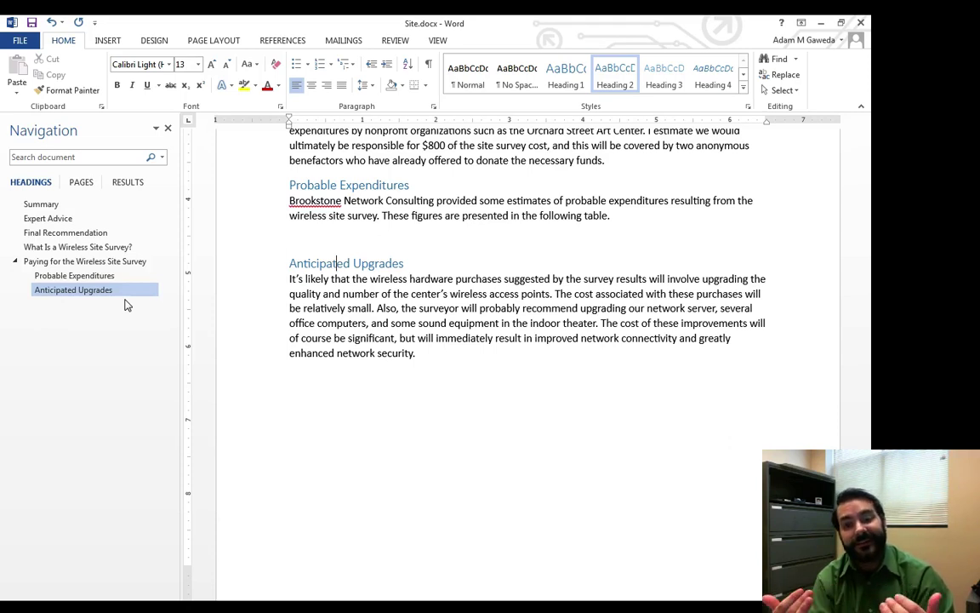
Step: Move the Anticipated Upgrades section directly above Probable Expenditures, under Paying for the Wireless Site Survey
left_click(49, 295)
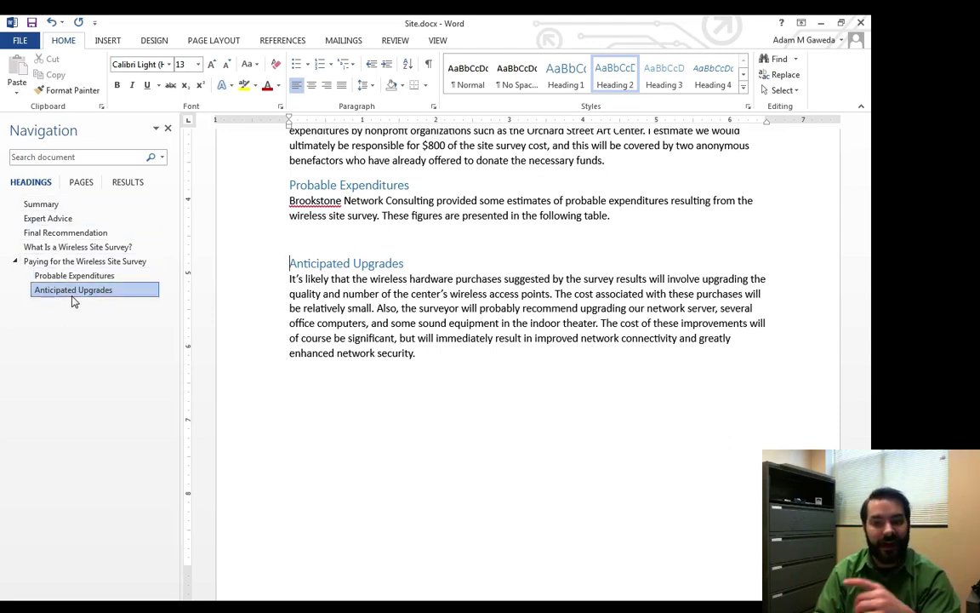
left_click(71, 280)
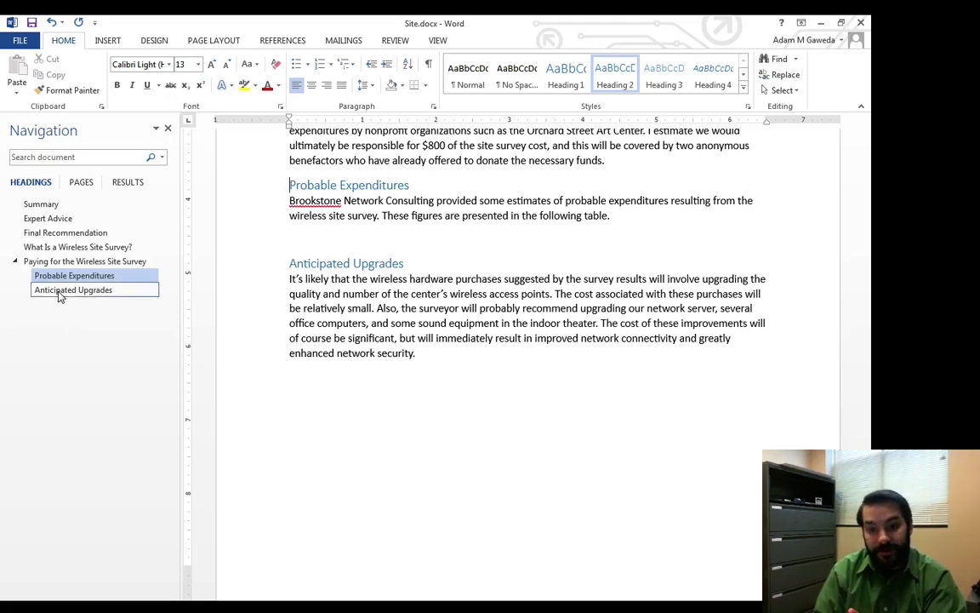
left_click_drag(59, 296, 82, 270)
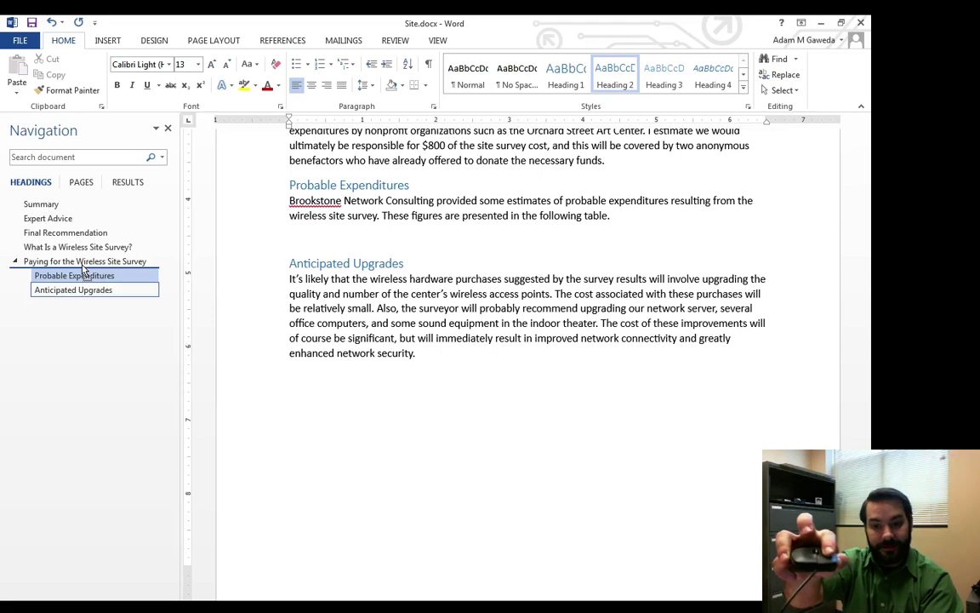
left_click_drag(83, 269, 82, 270)
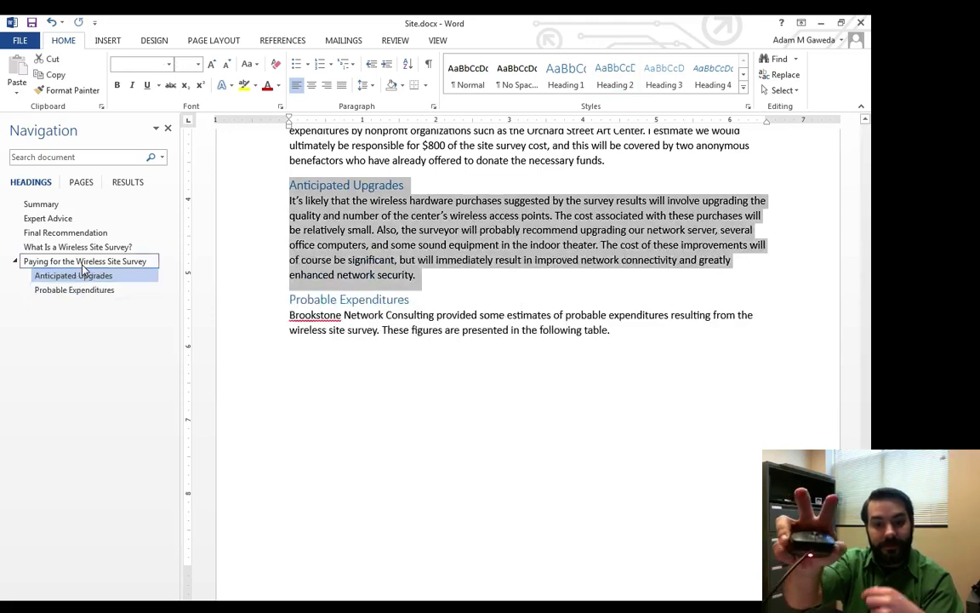